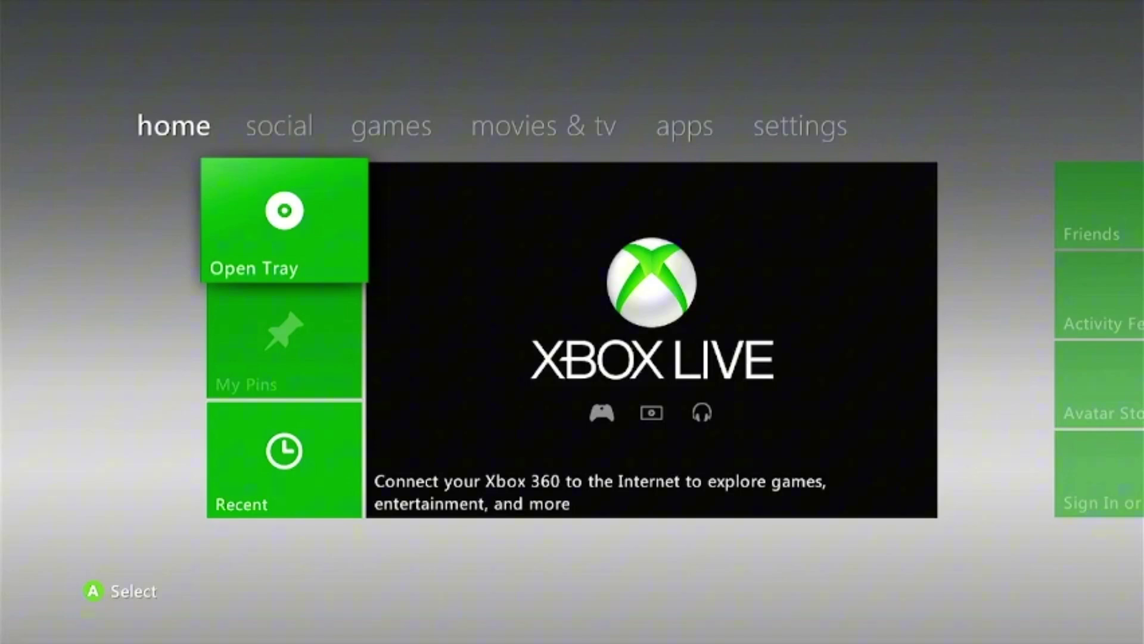
Go to the settings tab and open System > Storage to list the storage devices.
{"action": "key", "text": "Right"}
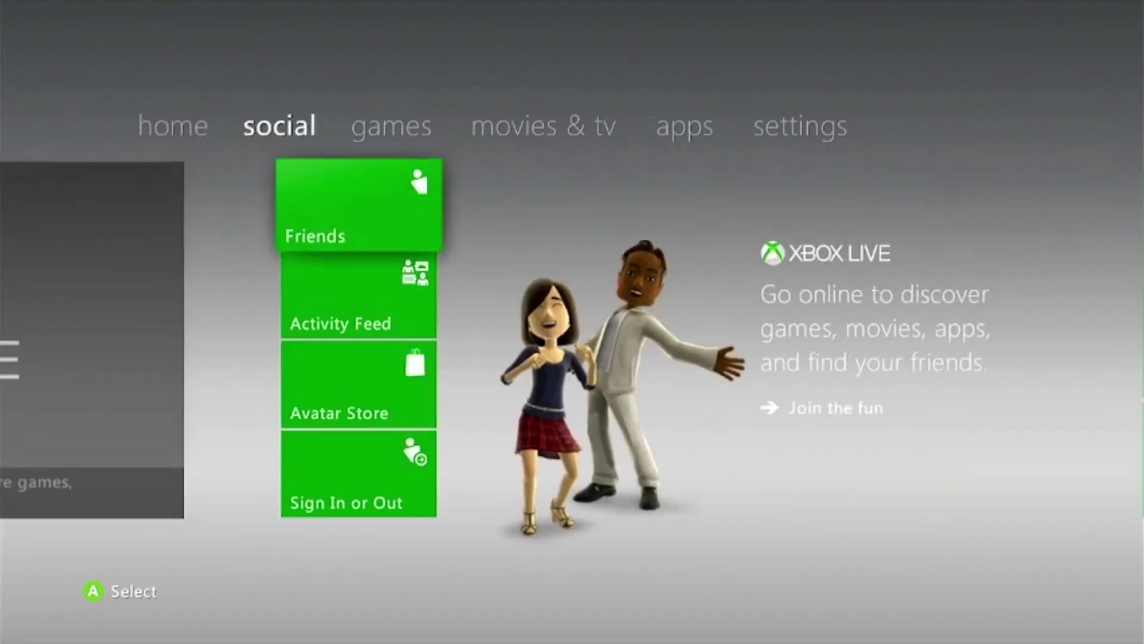
{"action": "key", "text": "Right"}
{"action": "key", "text": "Right"}
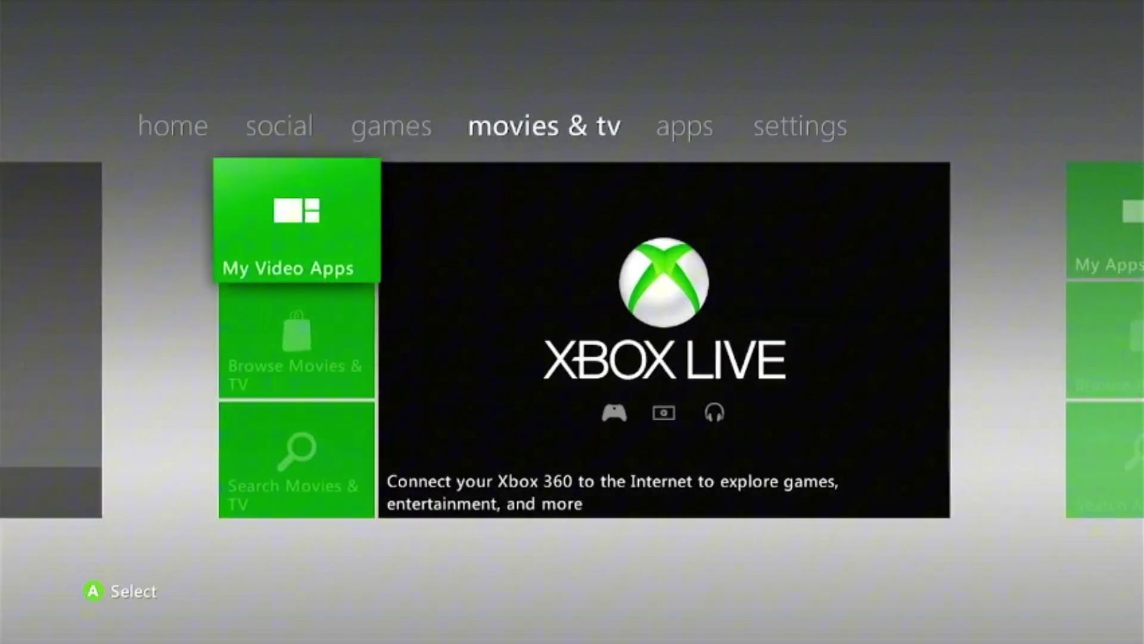
{"action": "key", "text": "Right"}
{"action": "key", "text": "Right"}
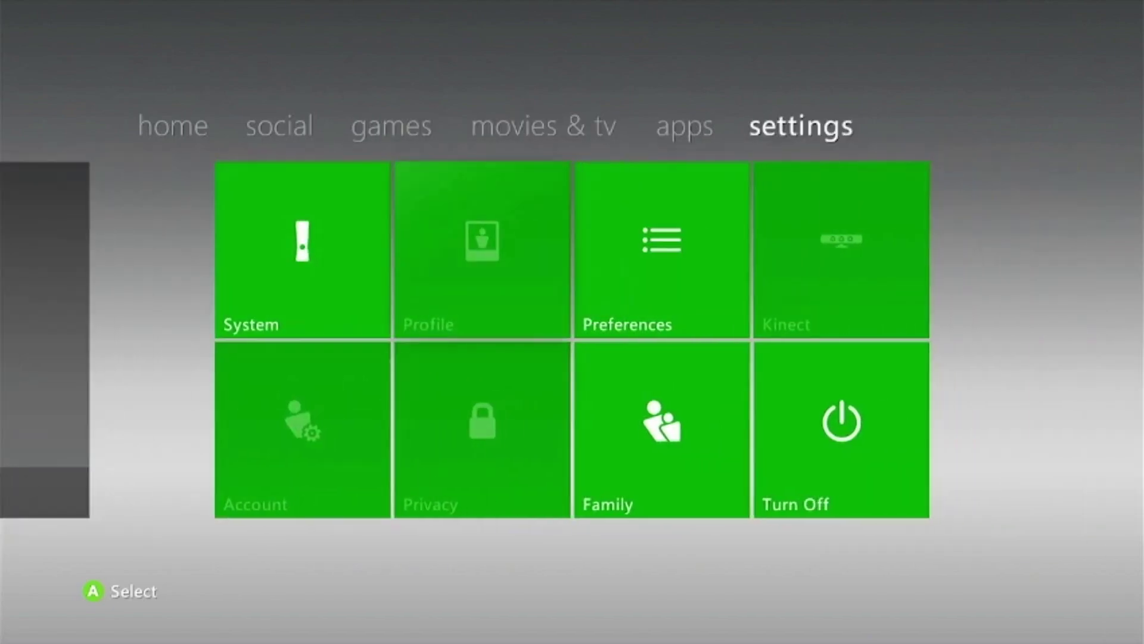
{"action": "key", "text": "Return"}
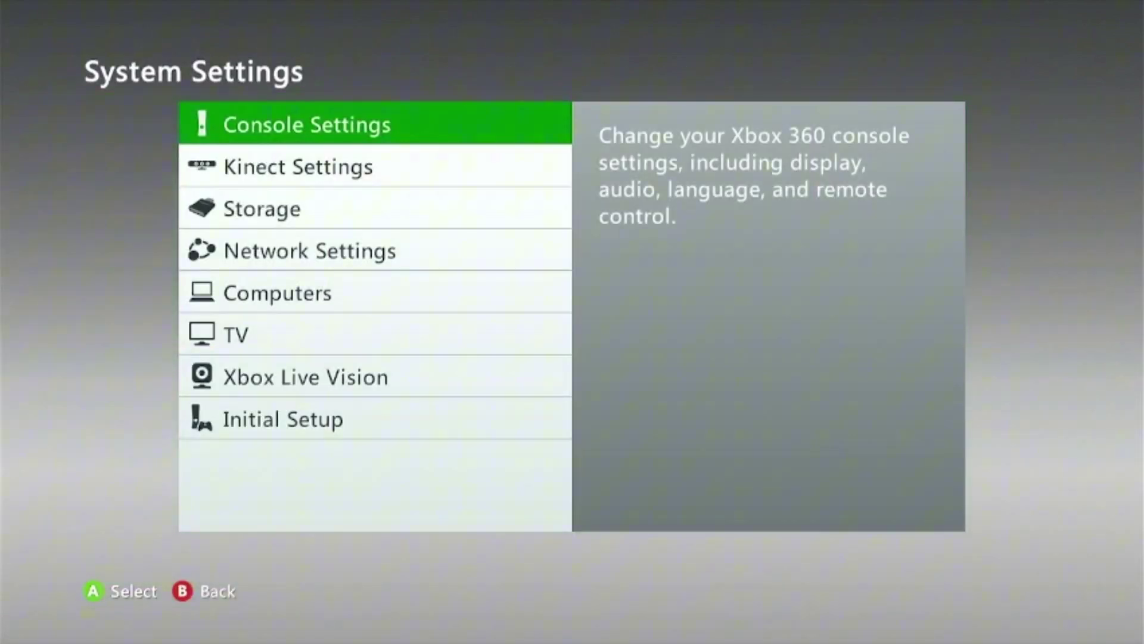
{"action": "key", "text": "Down"}
{"action": "key", "text": "Down"}
{"action": "key", "text": "Return"}
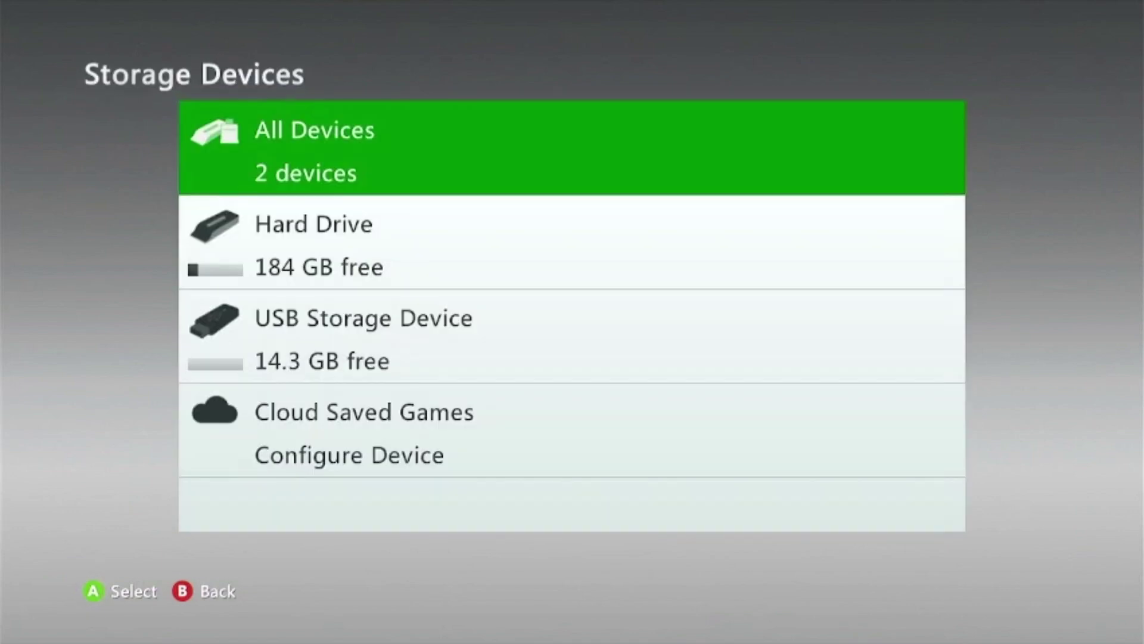
Check all-device content, then view the empty USB Storage Device with 14.3 GB free.
{"action": "key", "text": "Return"}
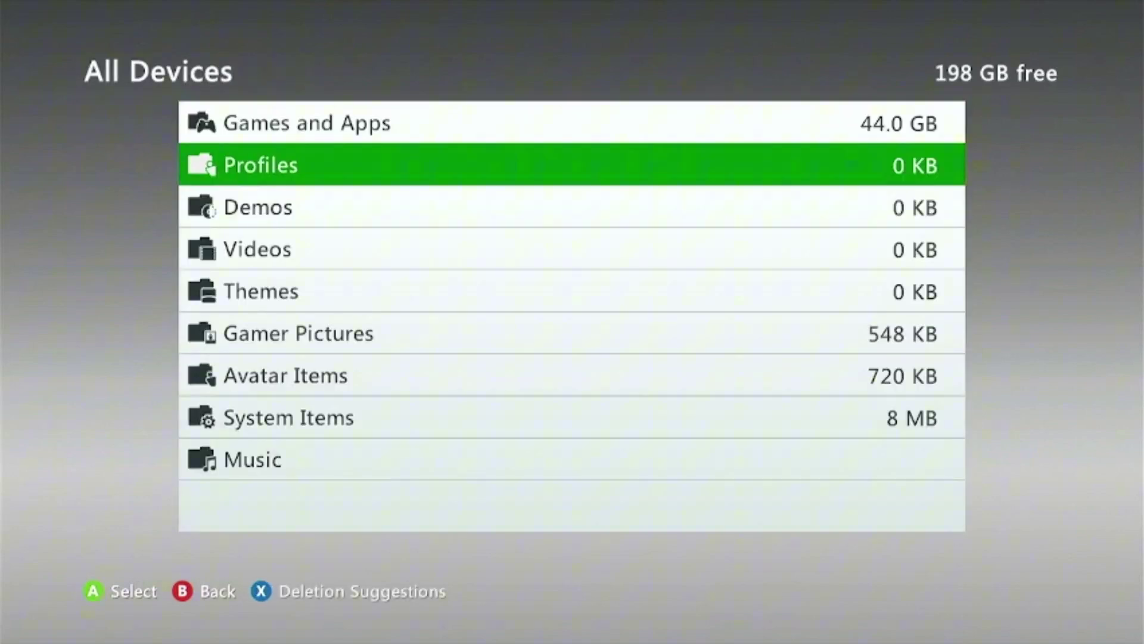
{"action": "key", "text": "Escape"}
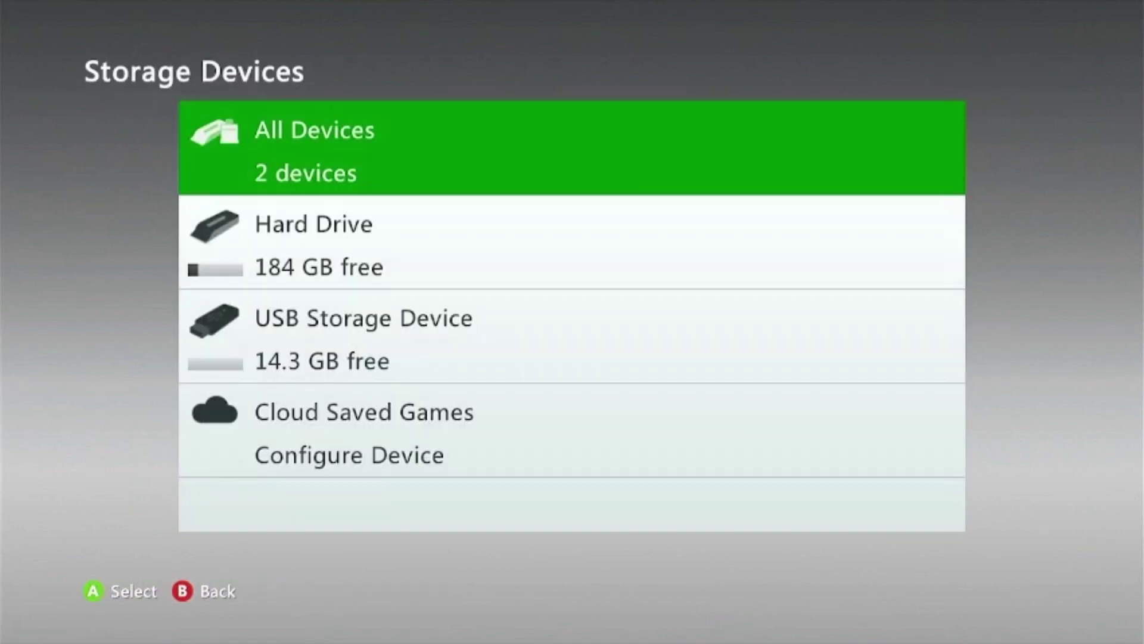
{"action": "key", "text": "Down"}
{"action": "key", "text": "Down"}
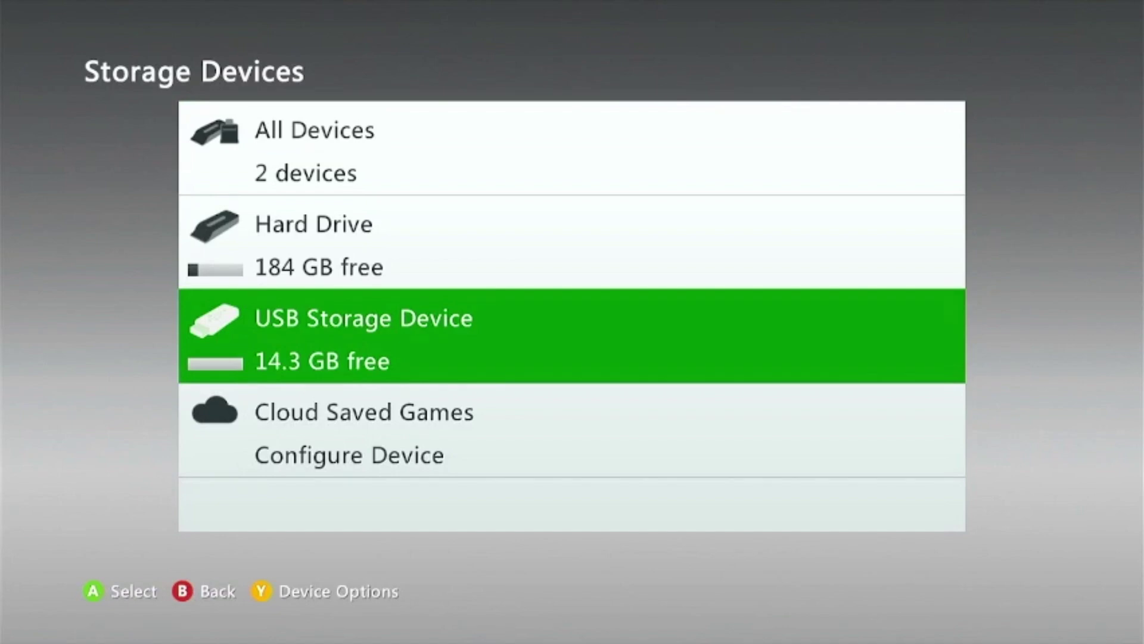
{"action": "key", "text": "Return"}
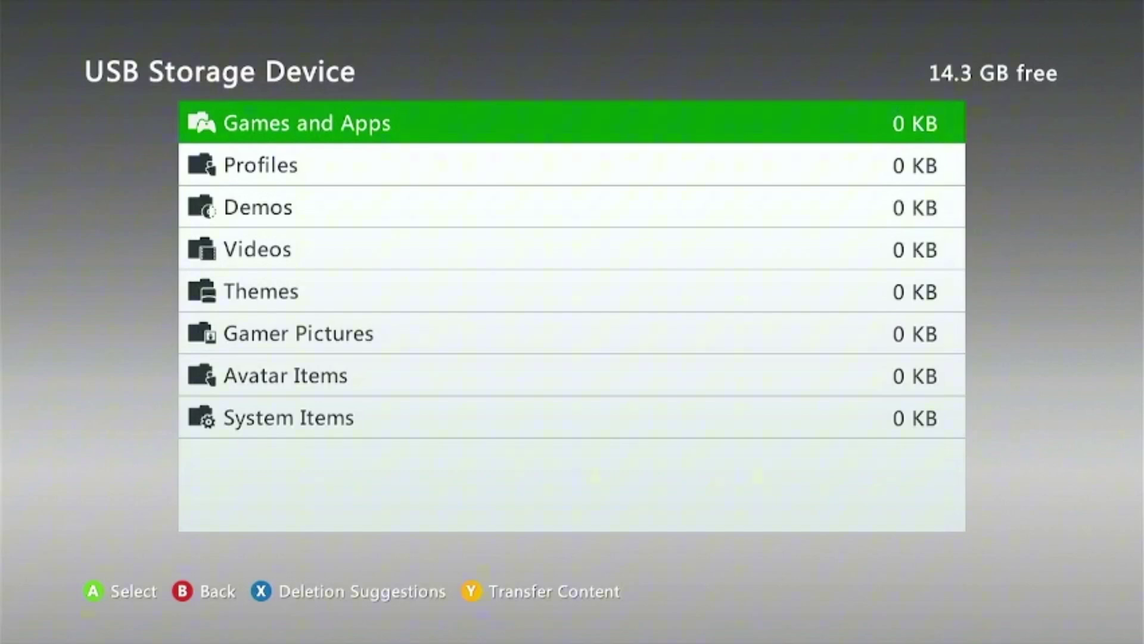
{"action": "key", "text": "Escape"}
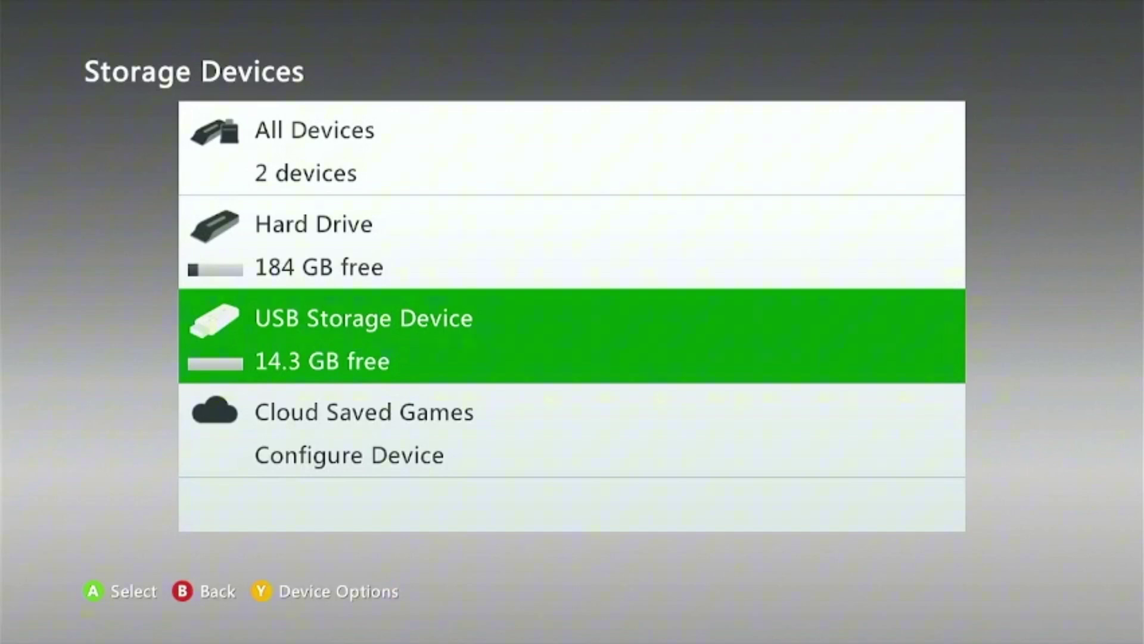
Format the USB Storage Device from Device Options, confirm erasing everything, then return to settings.
{"action": "key", "text": "y"}
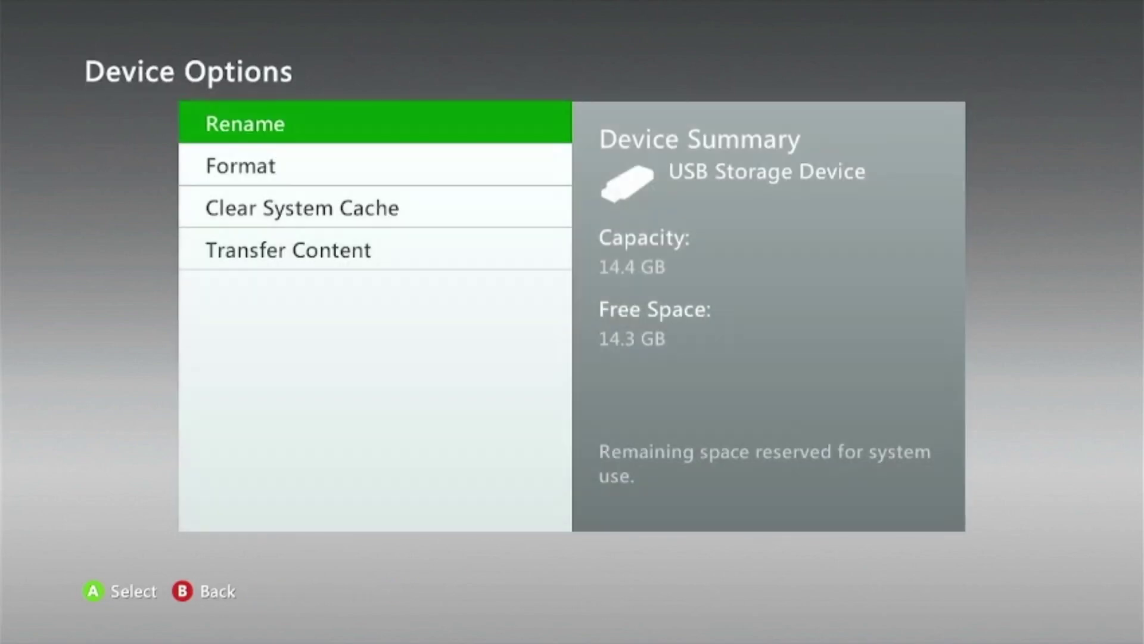
{"action": "key", "text": "Down"}
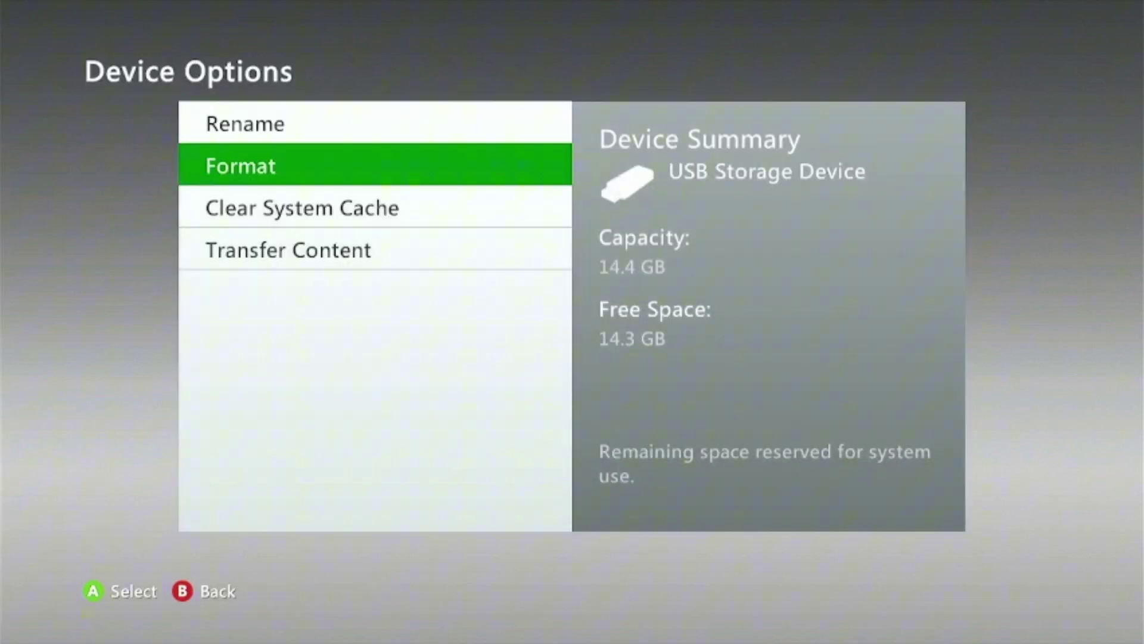
{"action": "key", "text": "Return"}
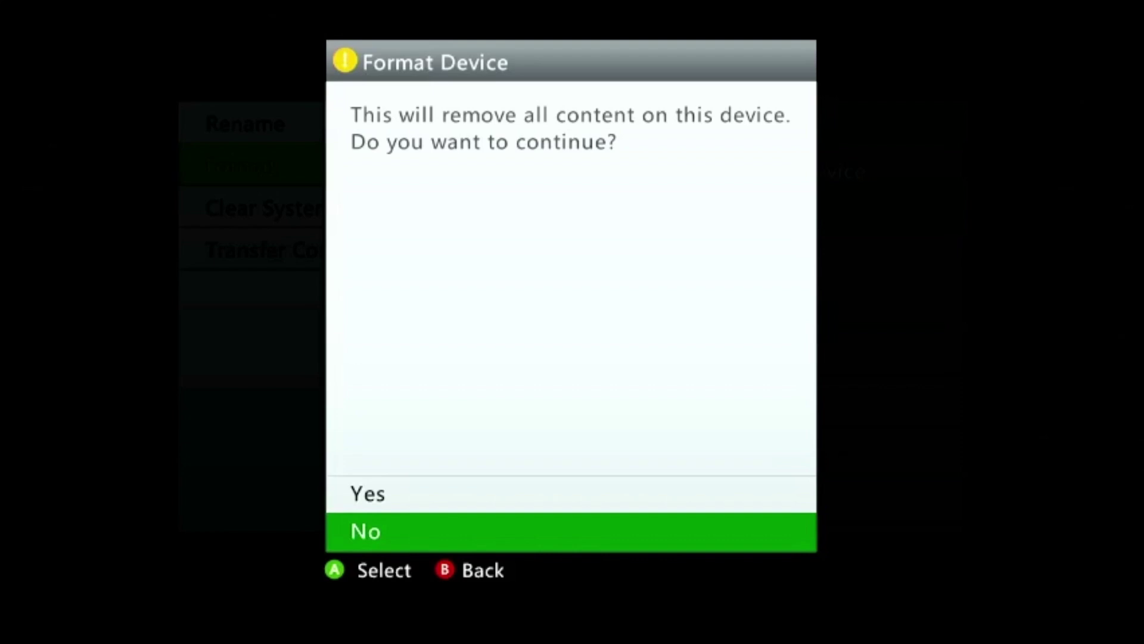
{"action": "key", "text": "Up"}
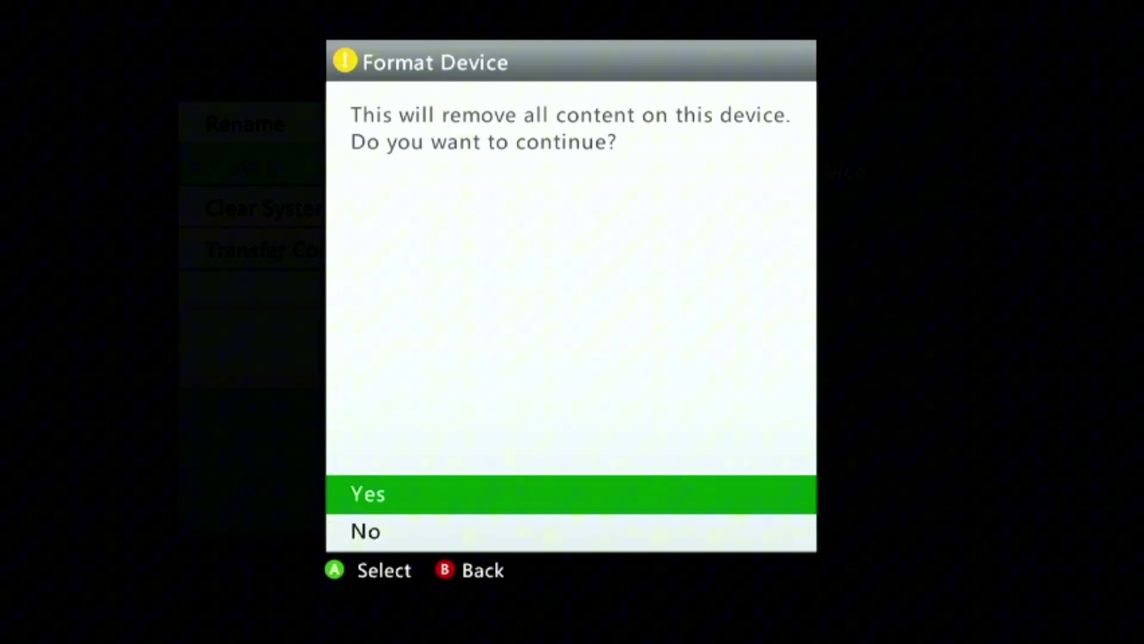
{"action": "key", "text": "Return"}
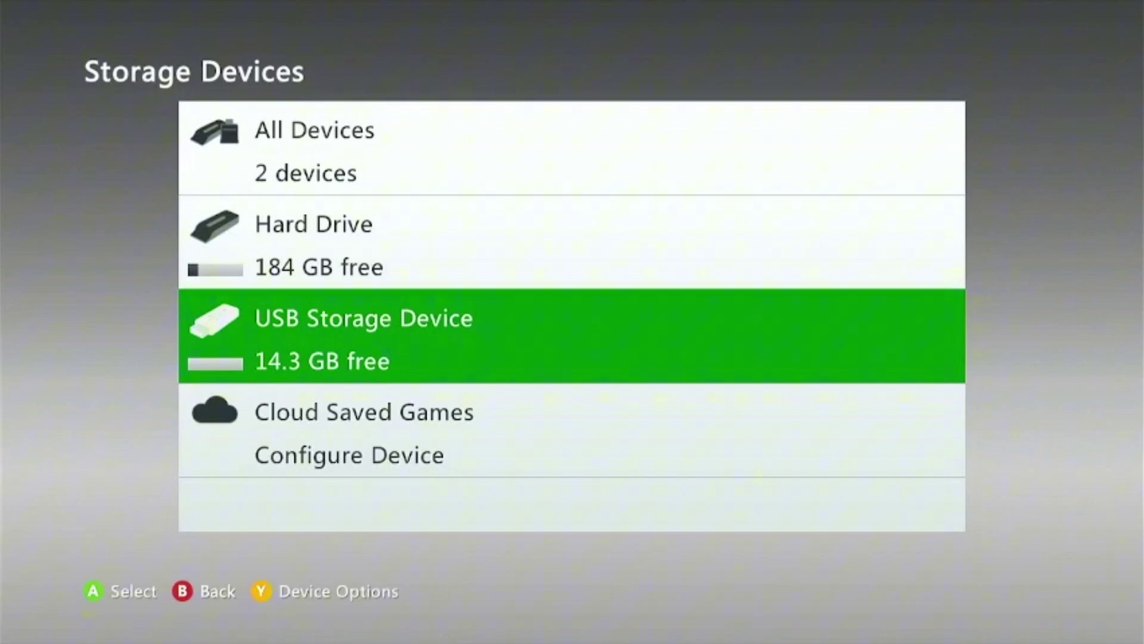
{"action": "key", "text": "Escape"}
{"action": "key", "text": "Escape"}
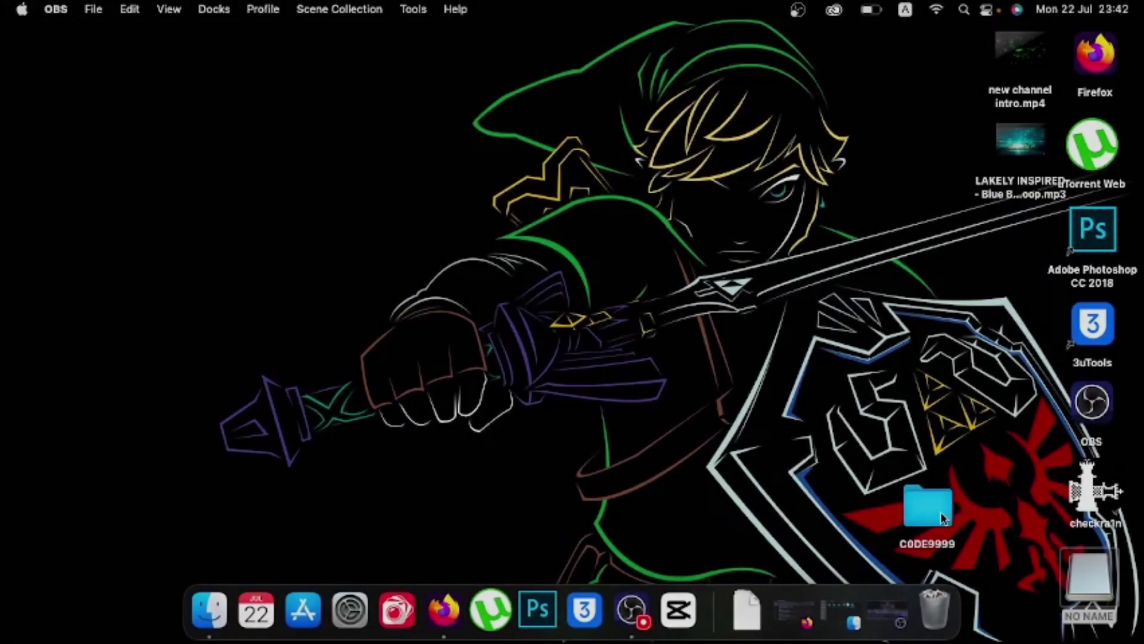
Move the C0DE9999 folder to the desktop centre and open the Content folder on NO NAME.
{"action": "left_click_drag", "start_coordinate": [942, 517], "coordinate": [761, 260]}
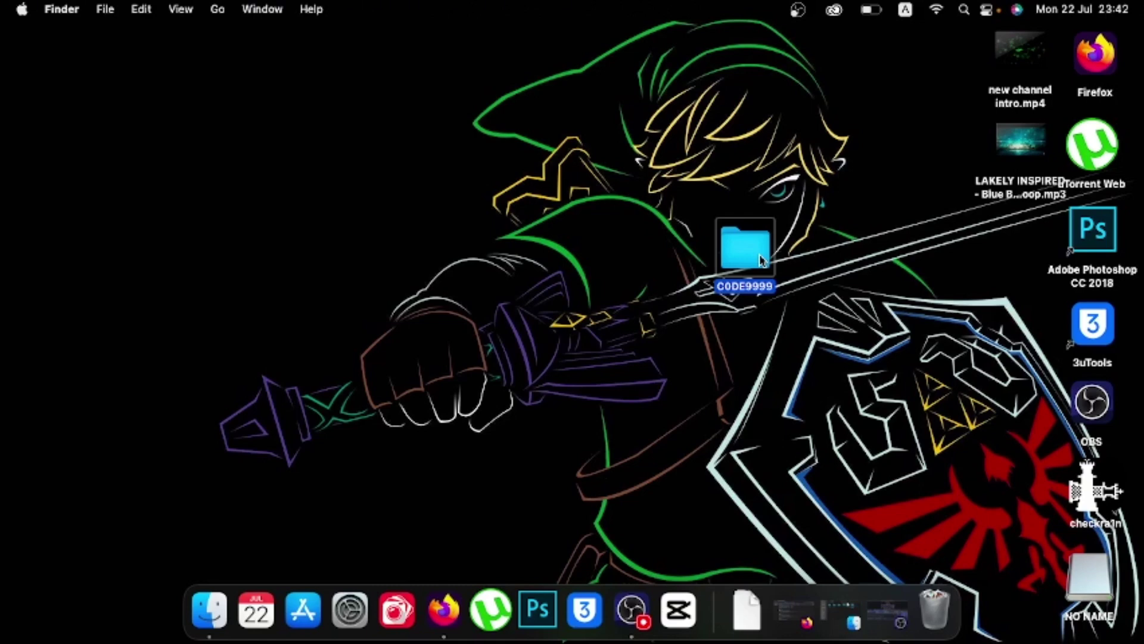
{"action": "left_click", "coordinate": [841, 608]}
{"action": "left_click", "coordinate": [655, 163]}
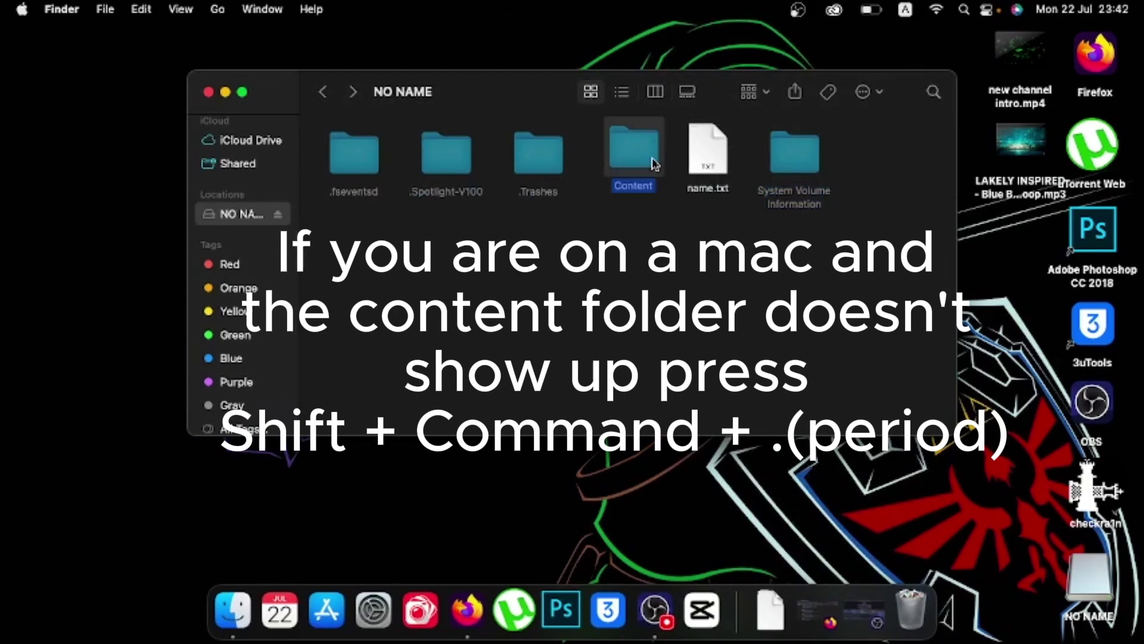
{"action": "double_click", "coordinate": [655, 163]}
{"action": "right_click", "coordinate": [475, 186]}
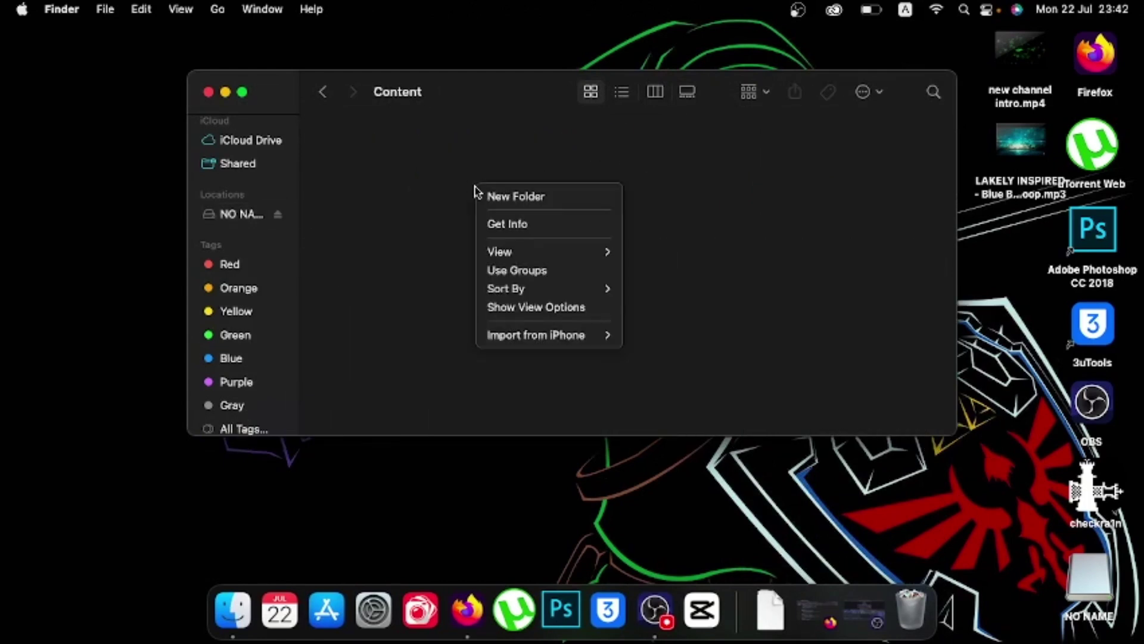
{"action": "left_click", "coordinate": [507, 202]}
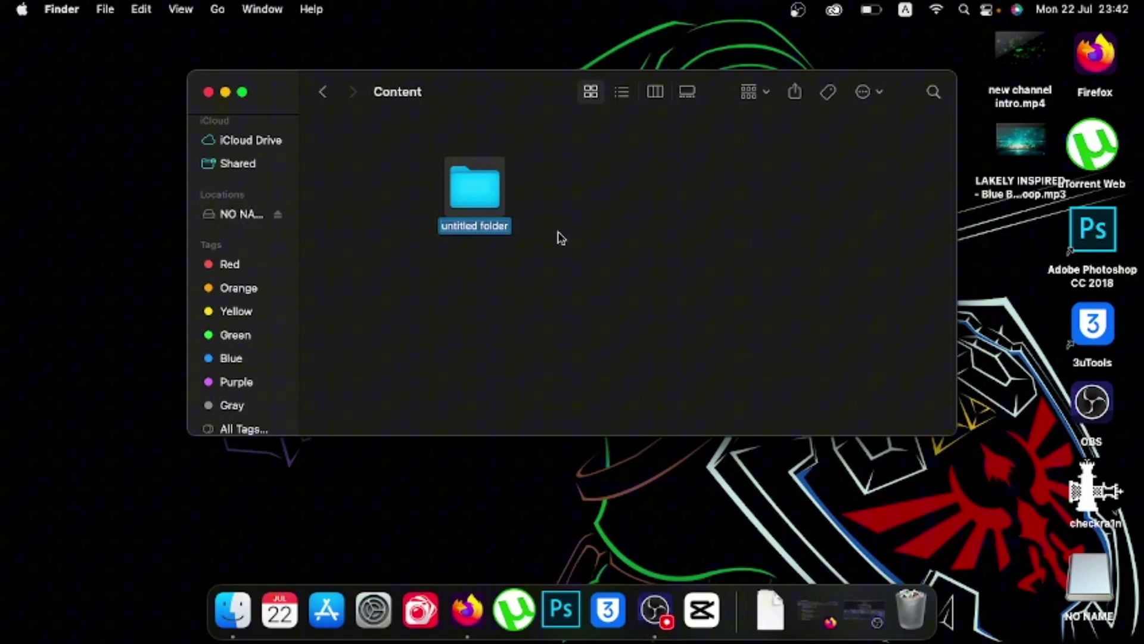
{"action": "type", "text": "0"}
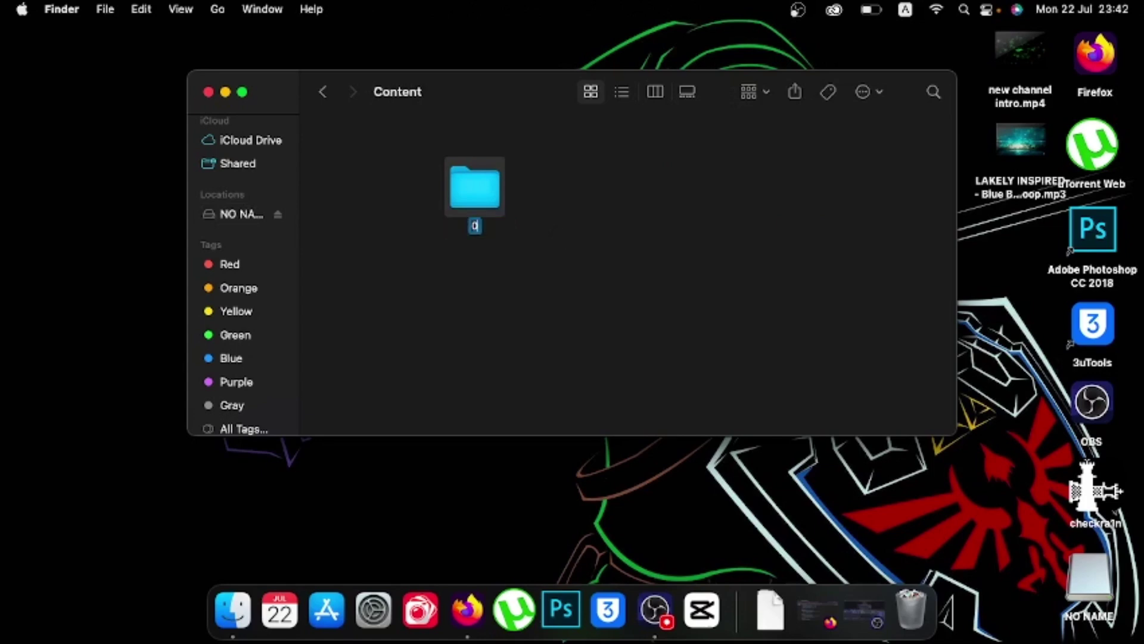
{"action": "type", "text": "0000000000"}
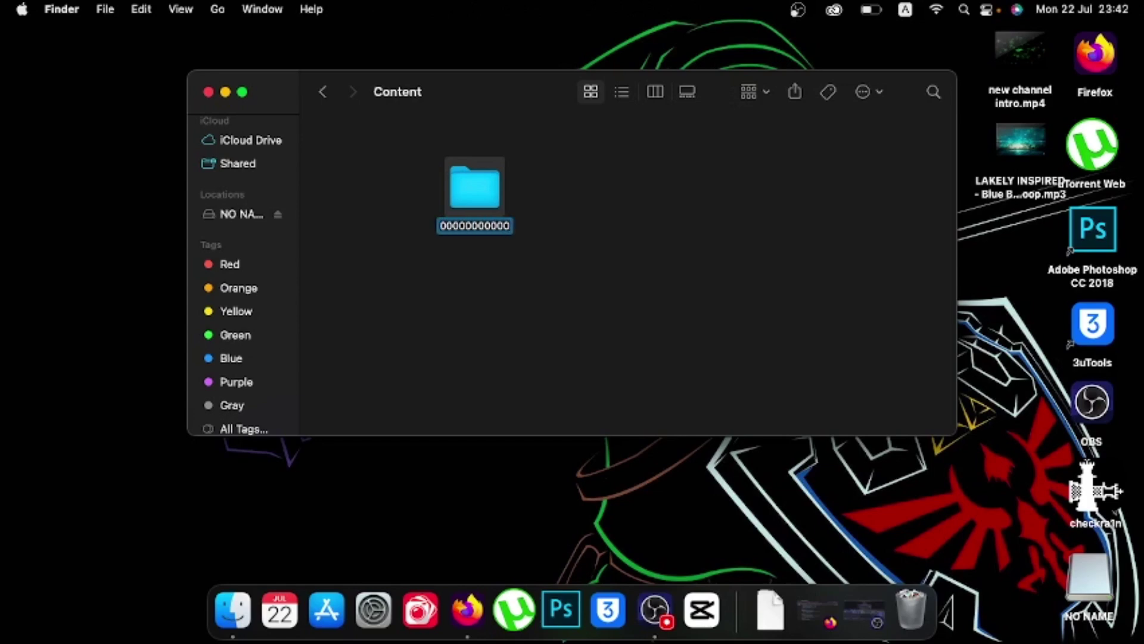
{"action": "type", "text": "0000"}
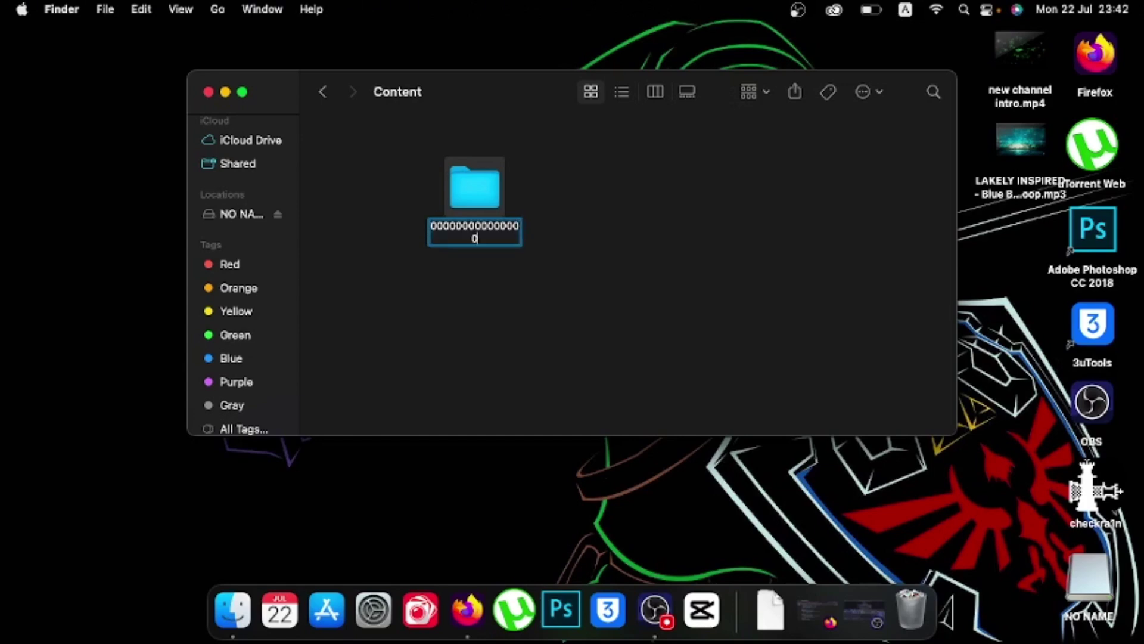
{"action": "type", "text": "0"}
{"action": "left_click", "coordinate": [694, 233]}
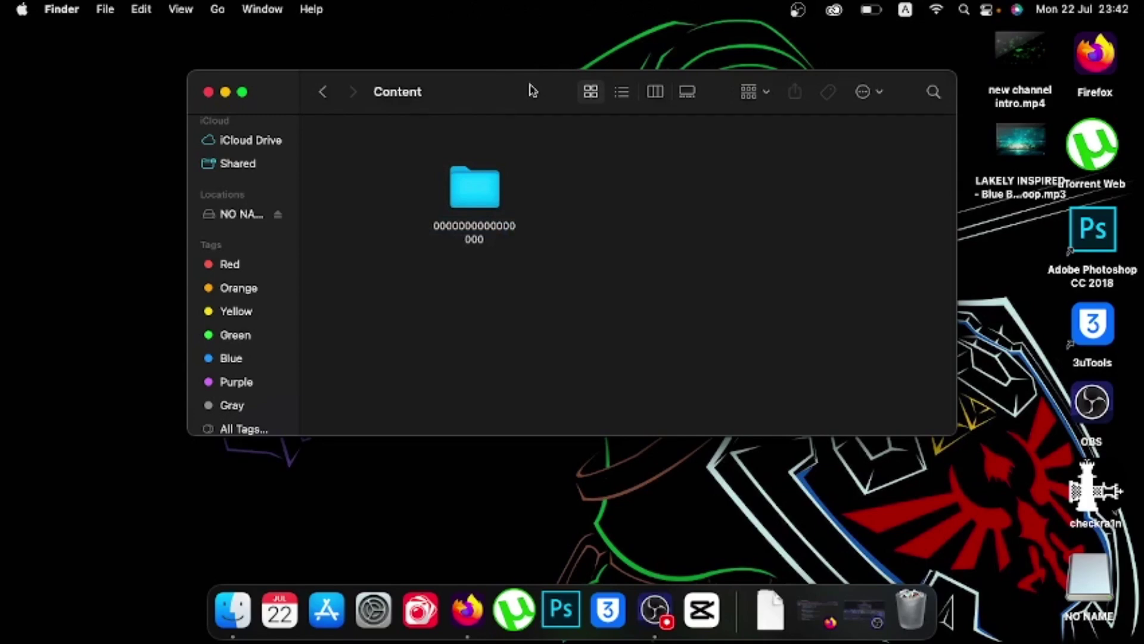
{"action": "left_click_drag", "start_coordinate": [532, 91], "coordinate": [279, 78]}
{"action": "left_click_drag", "start_coordinate": [761, 275], "coordinate": [237, 186]}
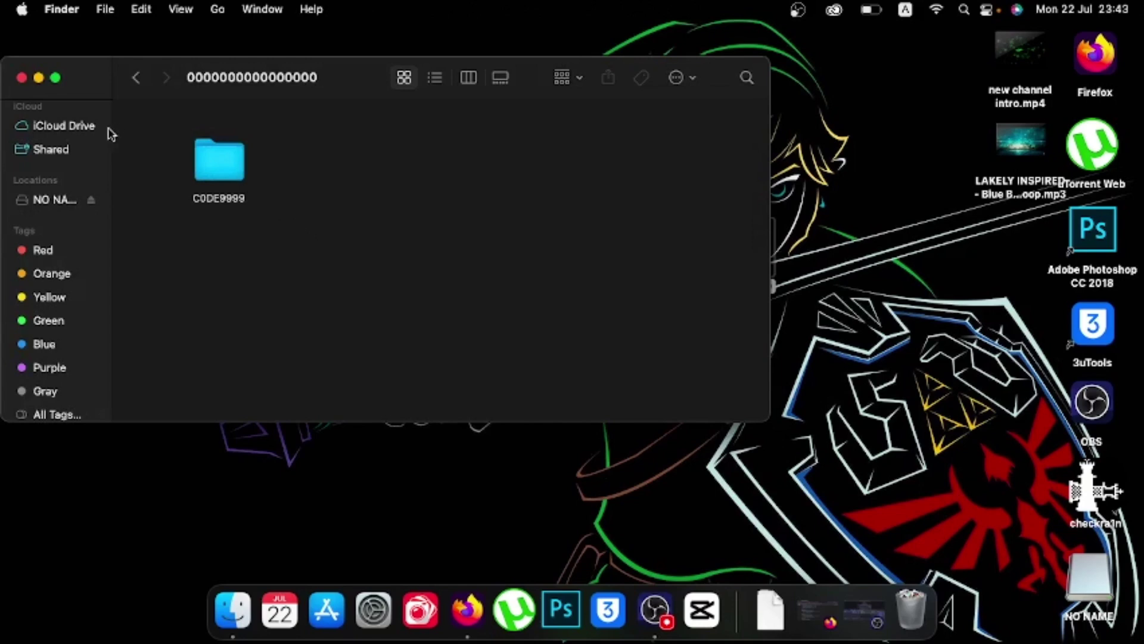
{"action": "left_click", "coordinate": [137, 80]}
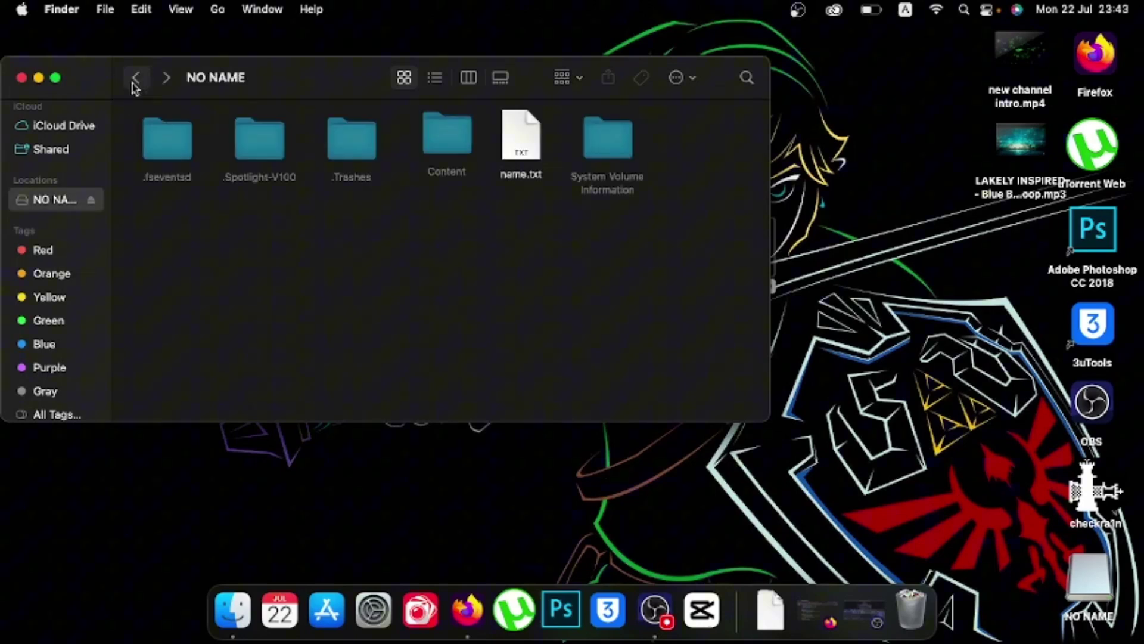
{"action": "left_click", "coordinate": [91, 201]}
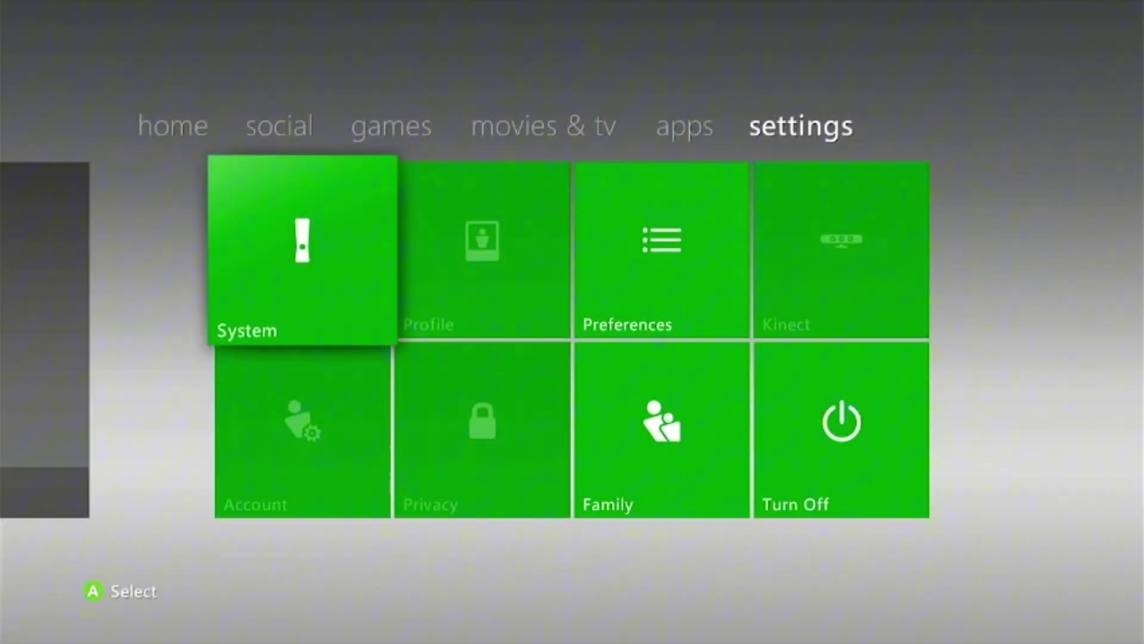
Browse System > Storage > USB Storage Device > Demos to find XeXMenu 1.2 (204 MB).
{"action": "key", "text": "Return"}
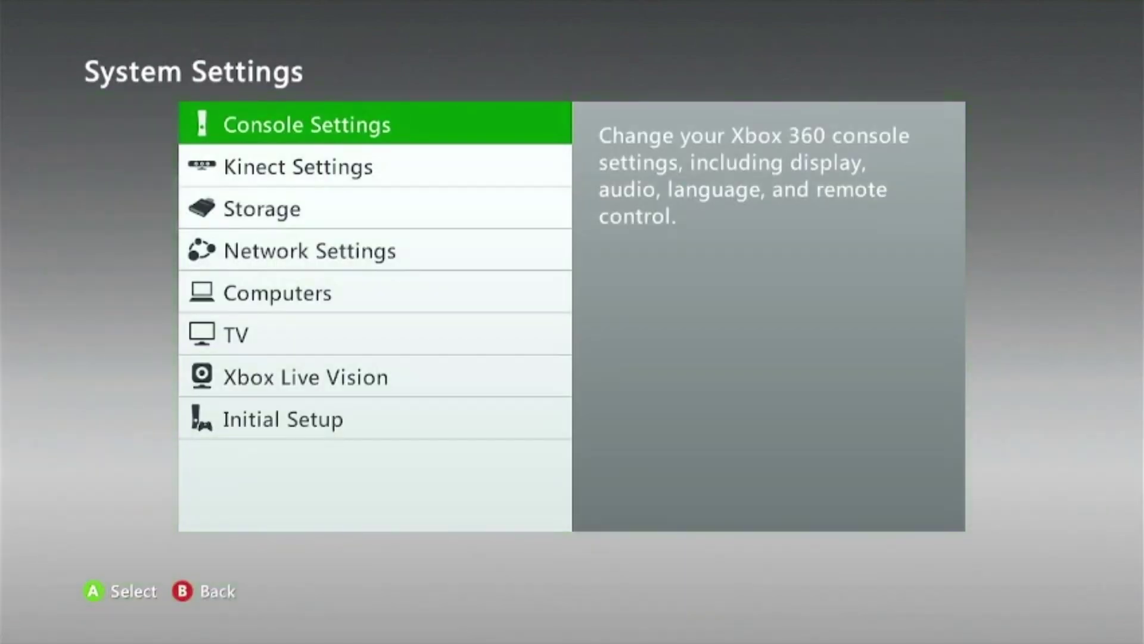
{"action": "key", "text": "Down"}
{"action": "key", "text": "Down"}
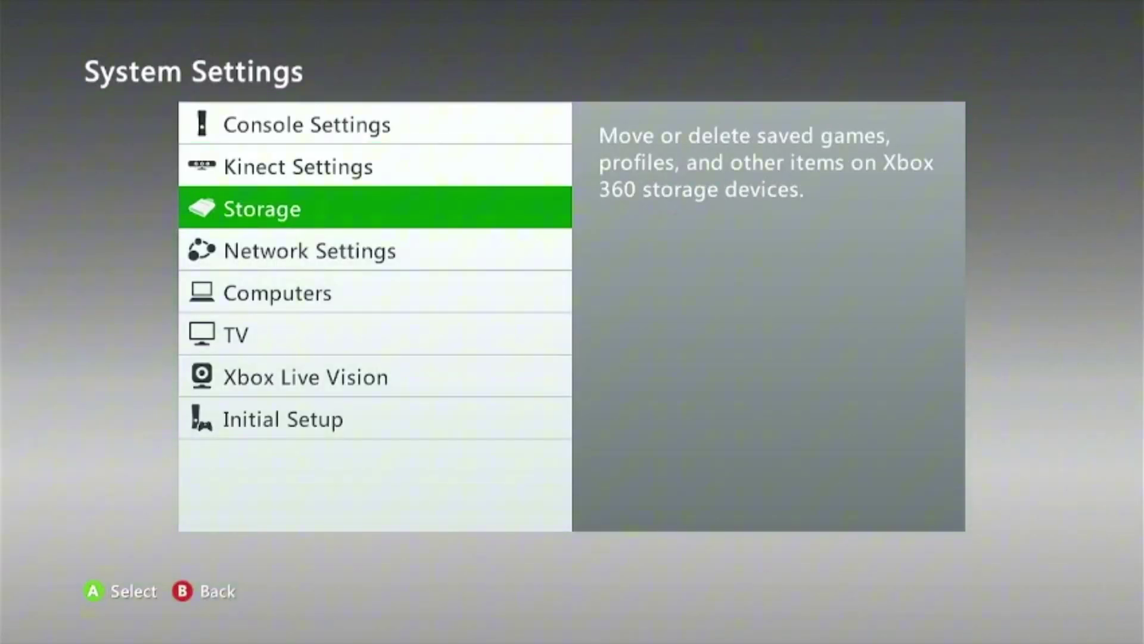
{"action": "key", "text": "Return"}
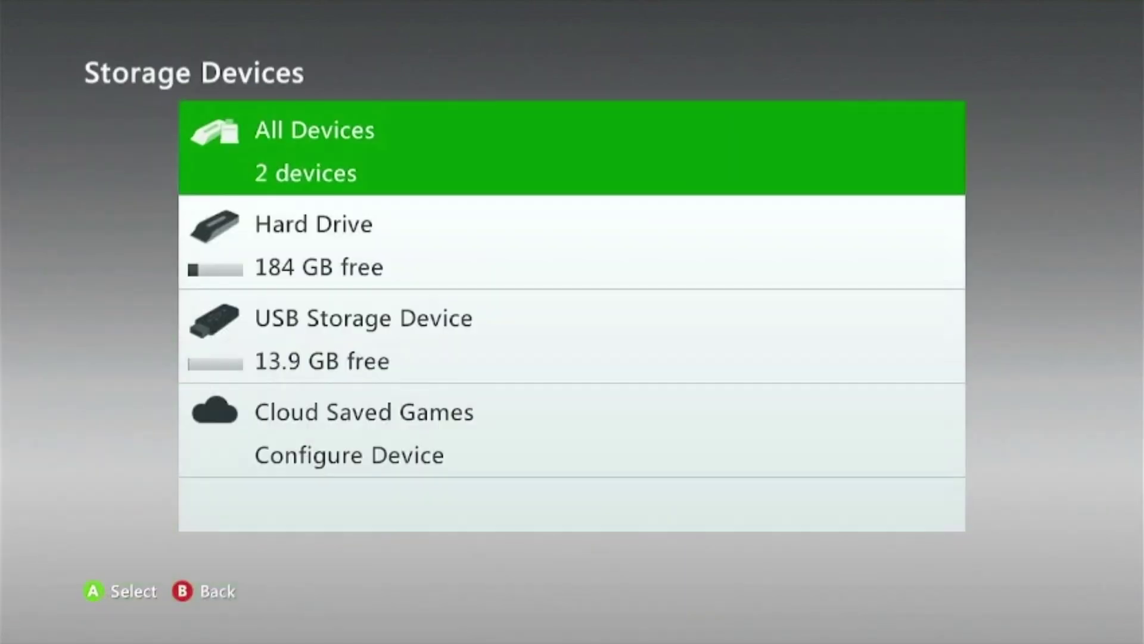
{"action": "key", "text": "Down"}
{"action": "key", "text": "Down"}
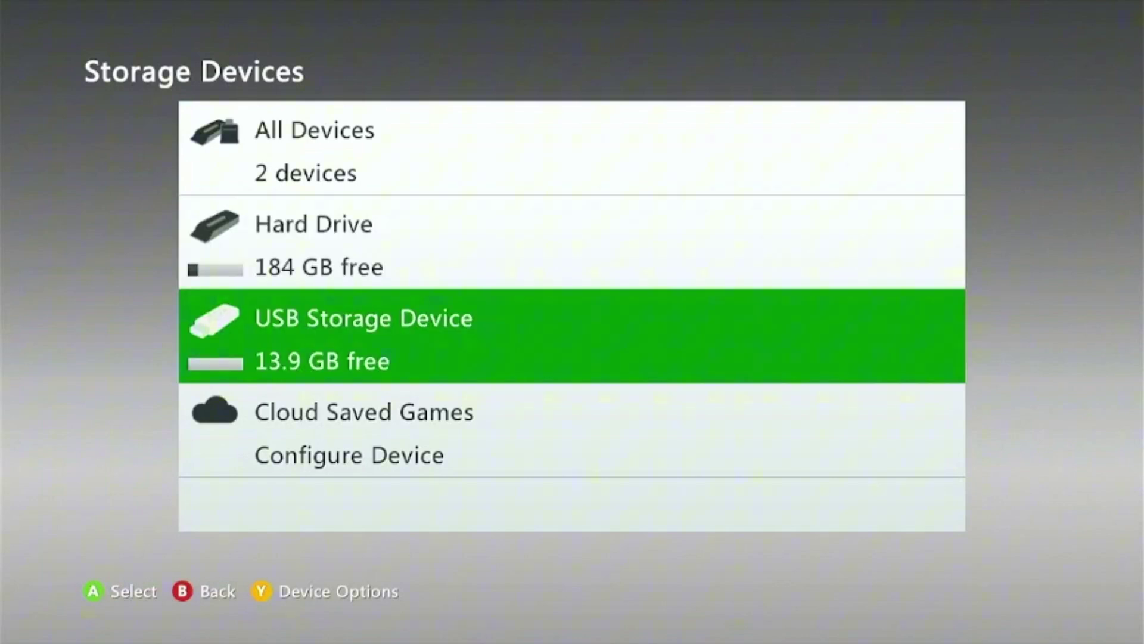
{"action": "key", "text": "Return"}
{"action": "key", "text": "Down"}
{"action": "key", "text": "Down"}
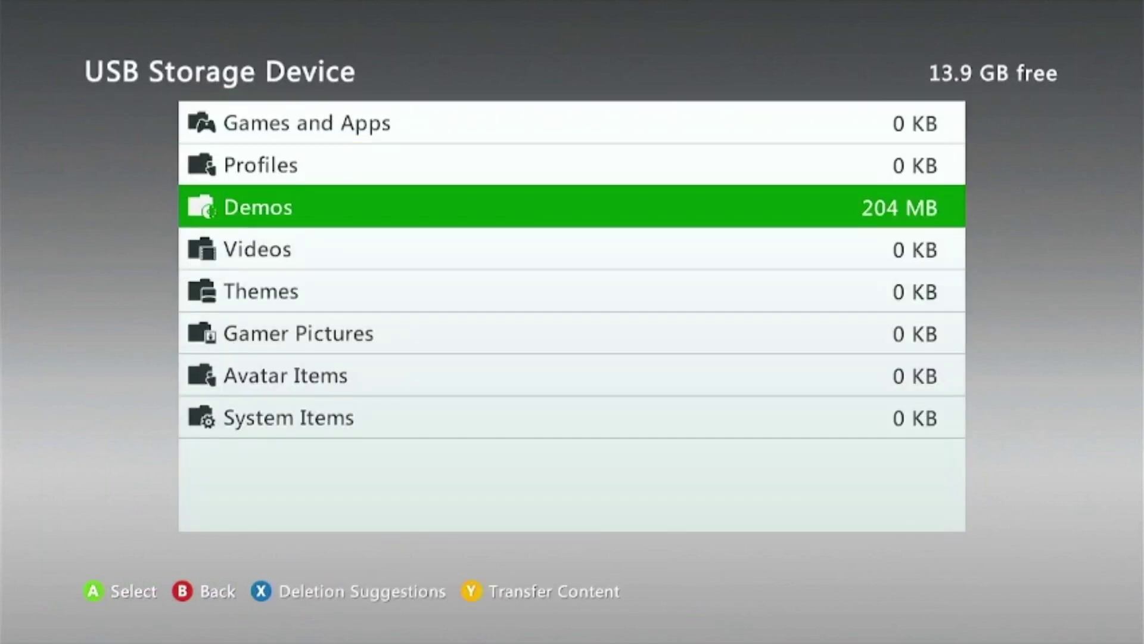
{"action": "key", "text": "Return"}
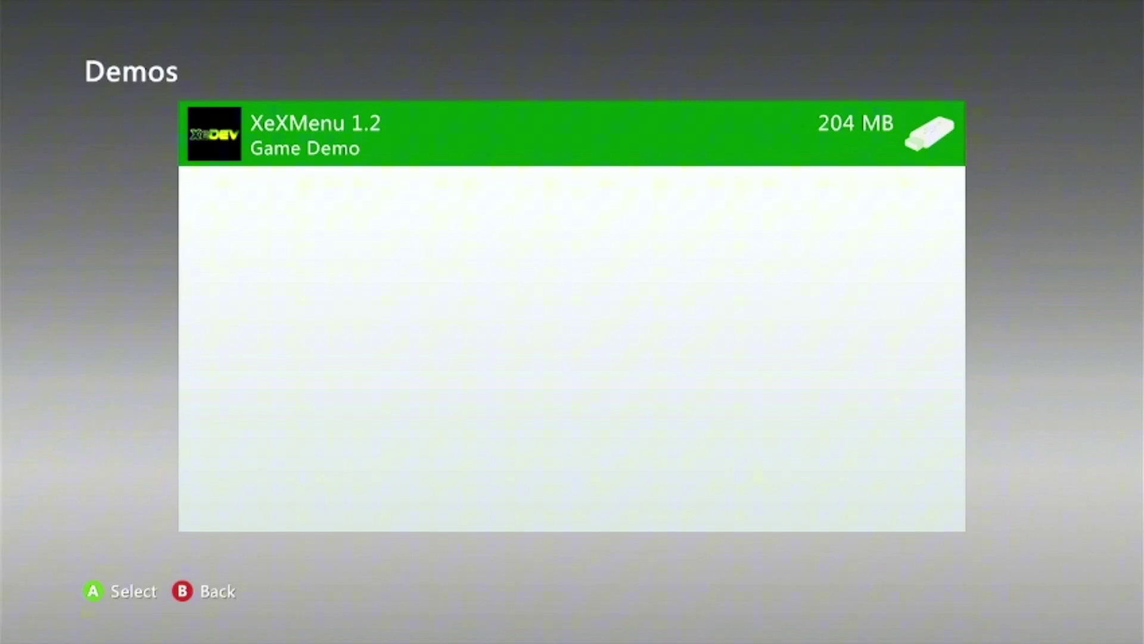
From the games tab, open My Games and launch XeXMenu 1.2, the 13th of 13 games.
{"action": "key", "text": "Escape"}
{"action": "key", "text": "Left"}
{"action": "key", "text": "Left"}
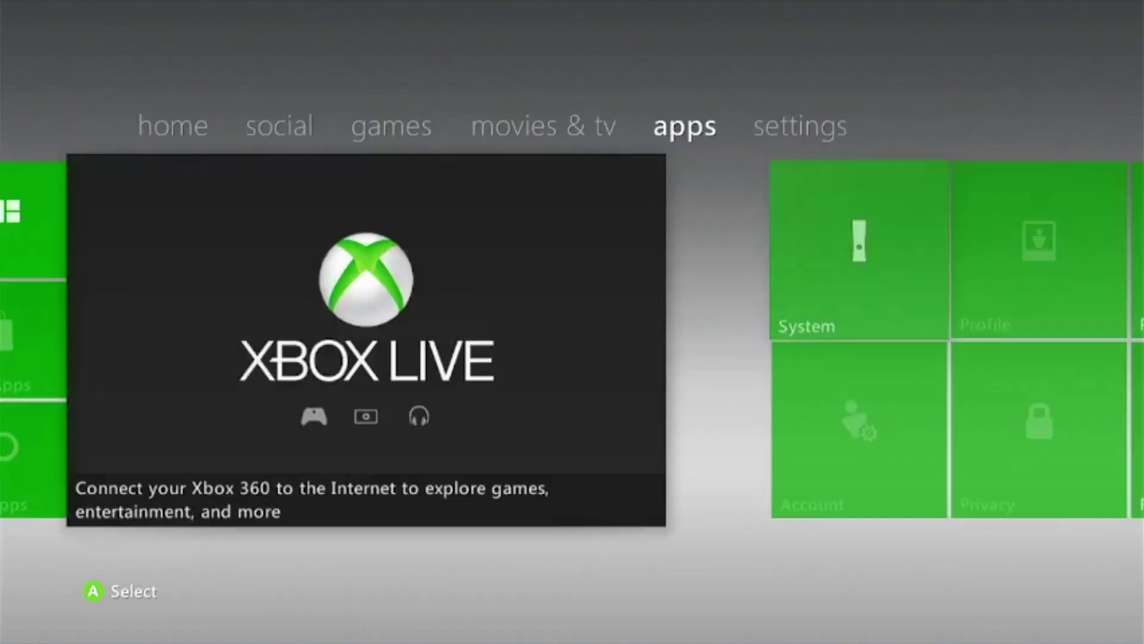
{"action": "key", "text": "Left"}
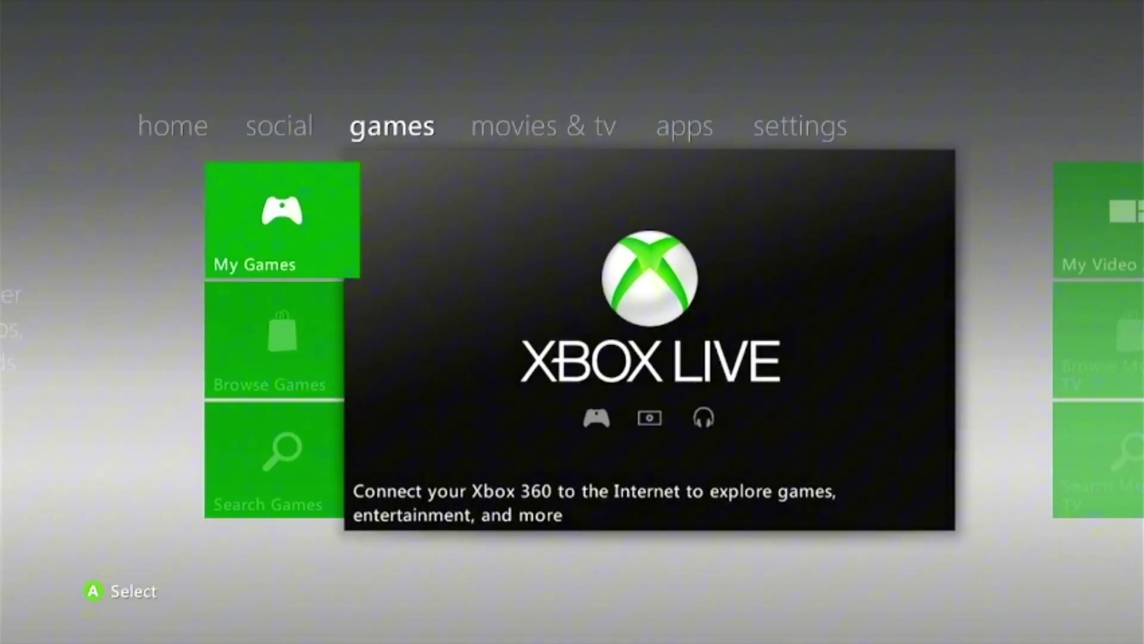
{"action": "key", "text": "Return"}
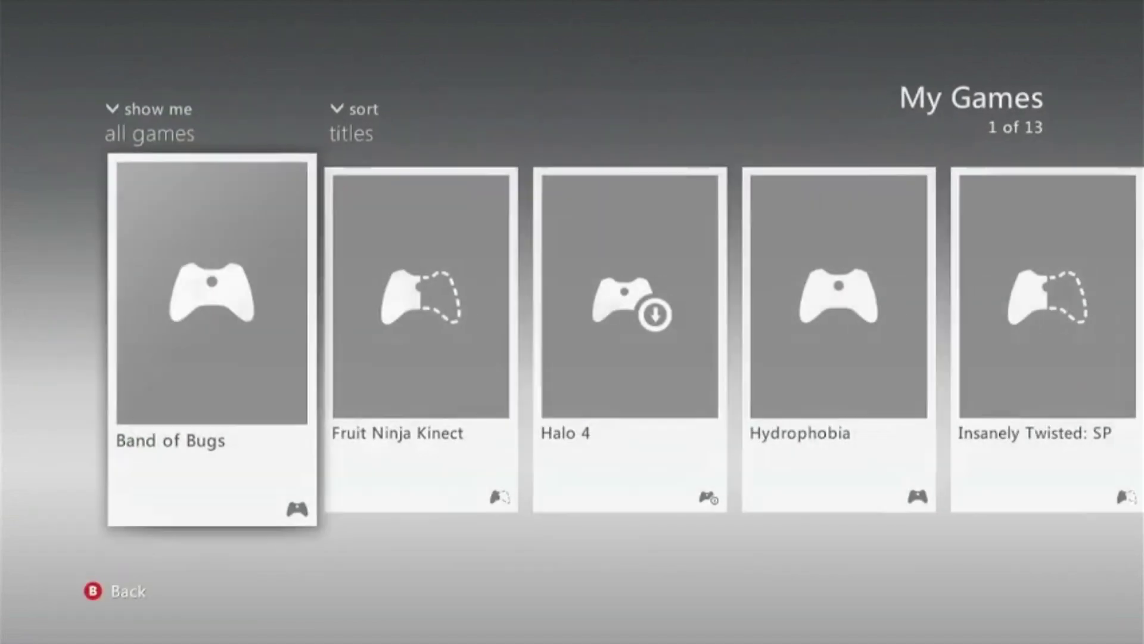
{"action": "key", "text": "Right"}
{"action": "key", "text": "Right"}
{"action": "key", "text": "Right"}
{"action": "key", "text": "Right"}
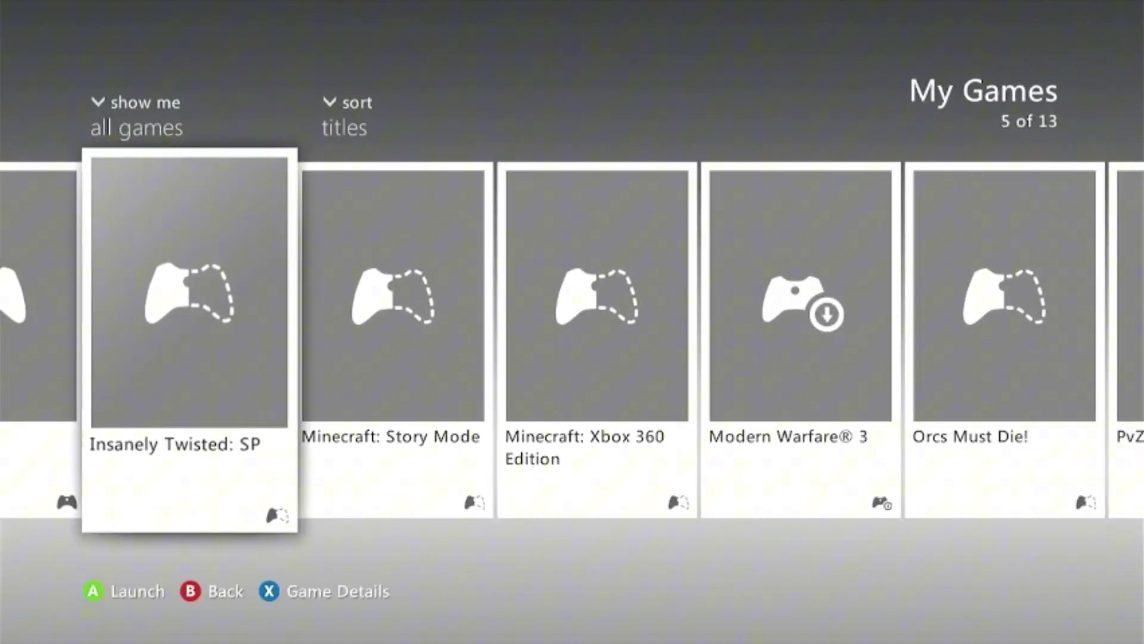
{"action": "key", "text": "Right"}
{"action": "key", "text": "Right"}
{"action": "key", "text": "Right"}
{"action": "key", "text": "Right"}
{"action": "key", "text": "Right"}
{"action": "key", "text": "Right"}
{"action": "key", "text": "Right"}
{"action": "key", "text": "Right"}
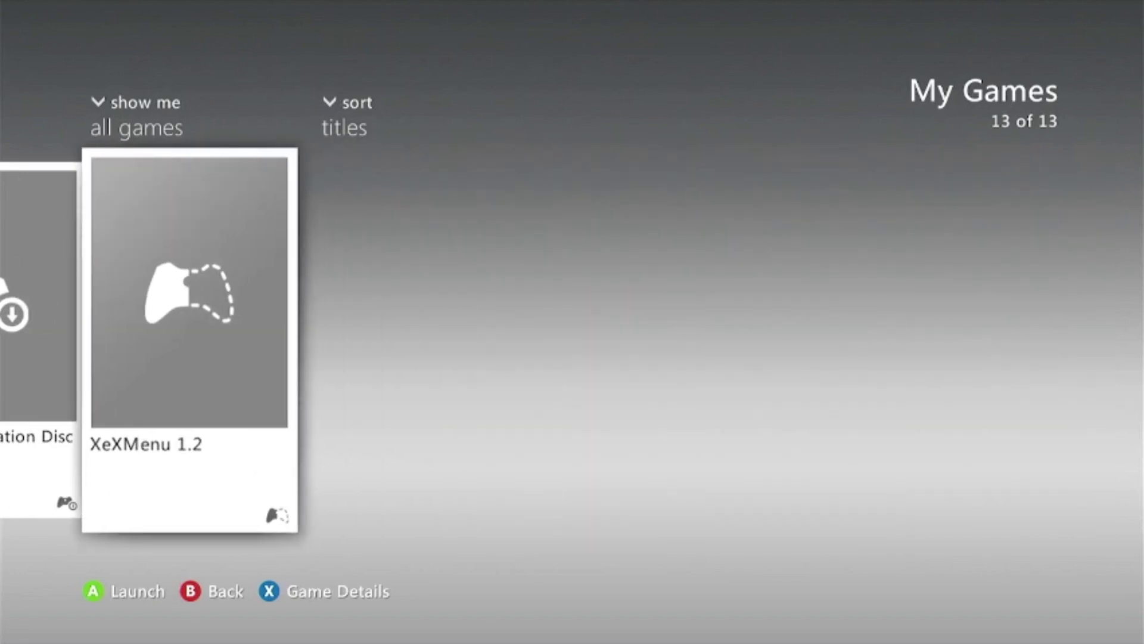
{"action": "key", "text": "Return"}
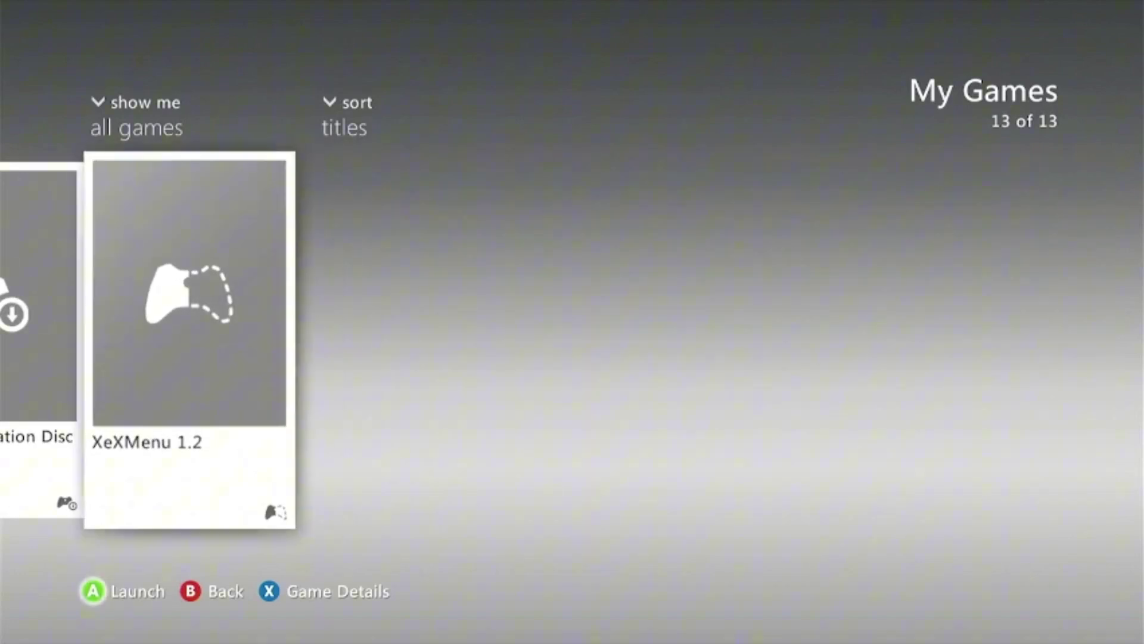